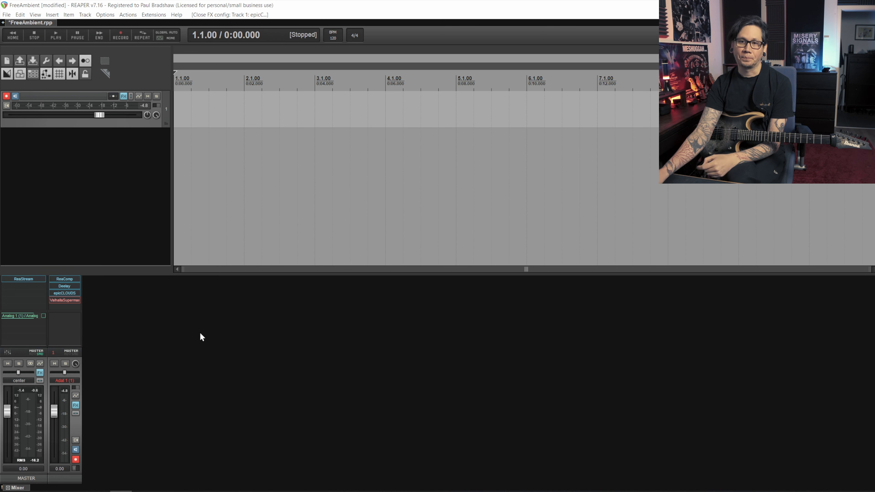
# Open the ReaComp compressor on track 1
pyautogui.click(71, 278)
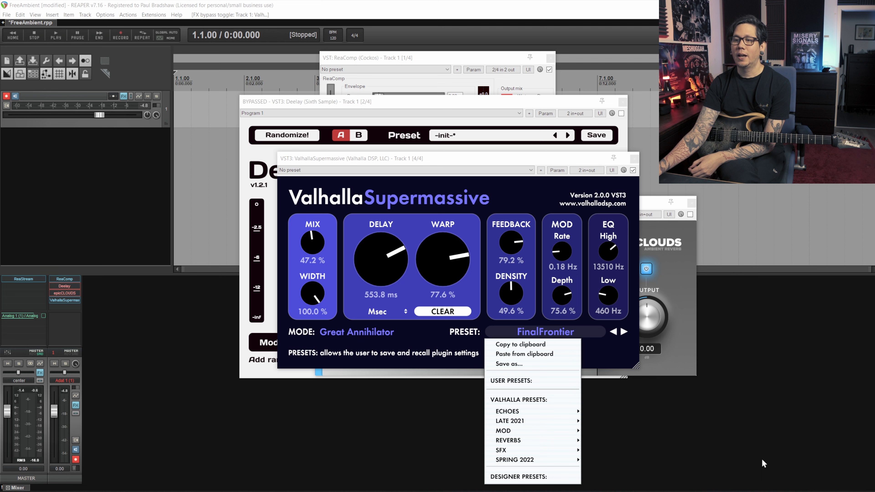
# Browse the Valhalla preset categories in ValhallaSupermassive, from Echoes through Reverbs to Spring 2022, without loading one
pyautogui.click(762, 460)
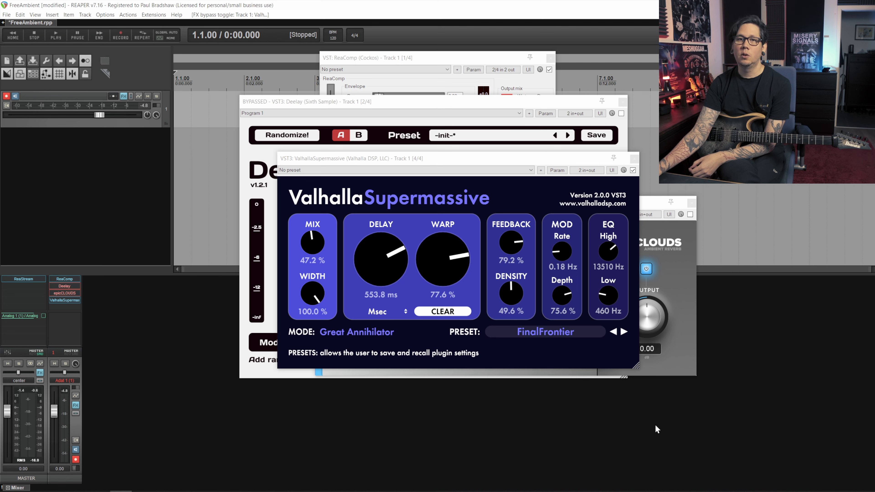
pyautogui.click(561, 336)
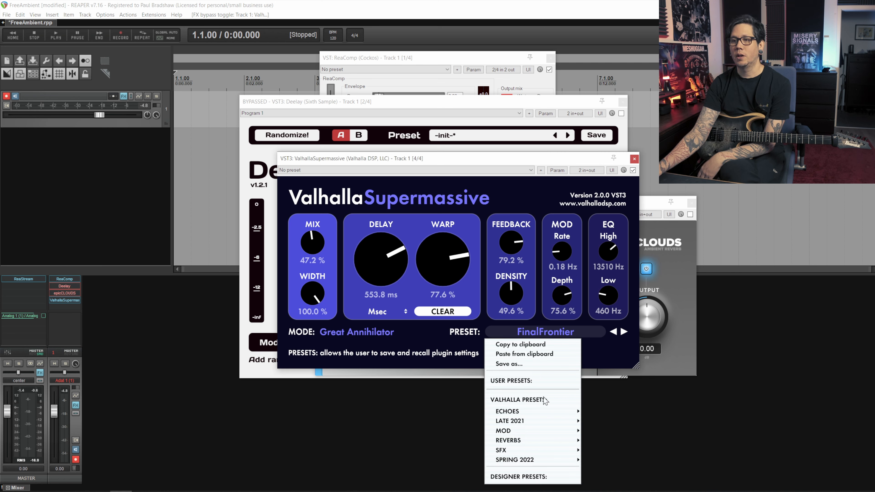
pyautogui.moveTo(537, 412)
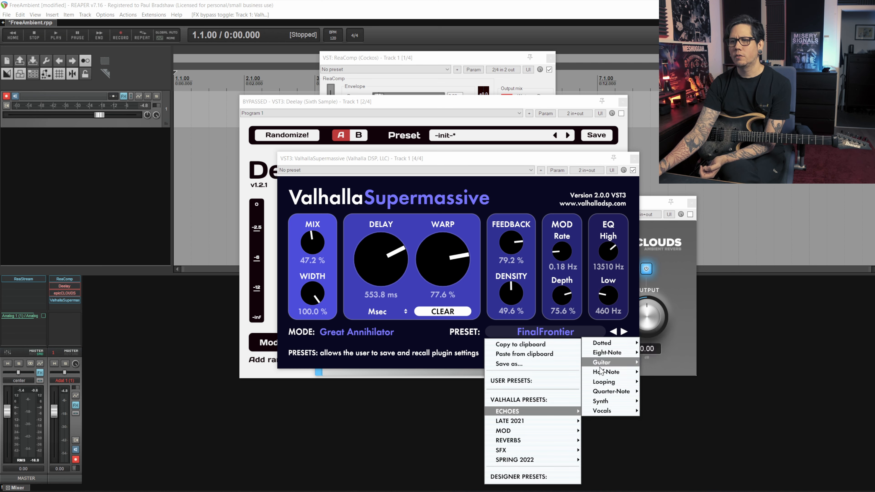
pyautogui.moveTo(549, 431)
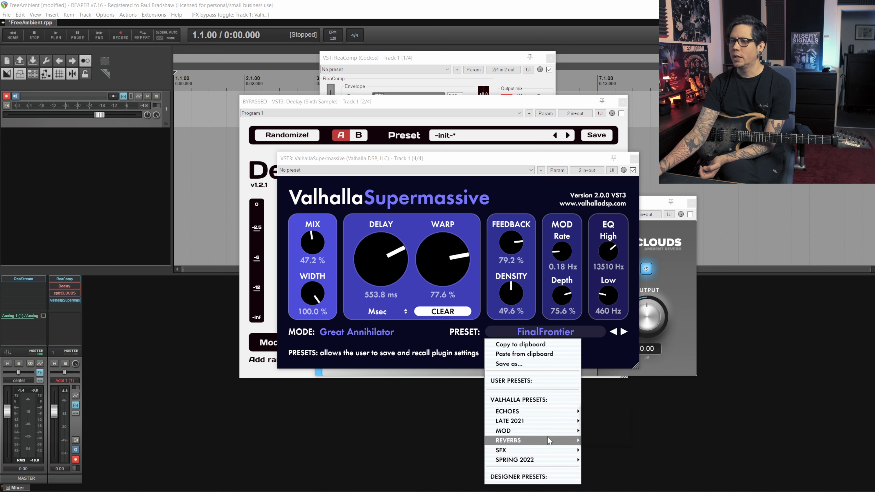
pyautogui.moveTo(545, 450)
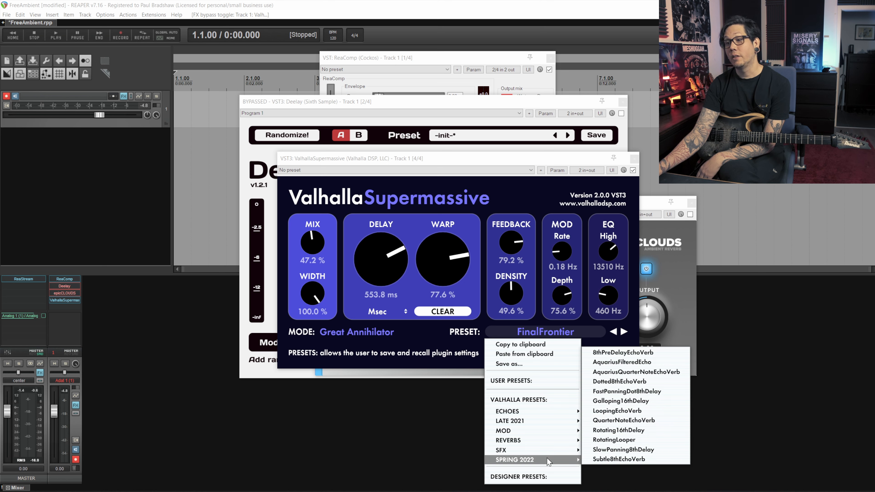
pyautogui.click(365, 415)
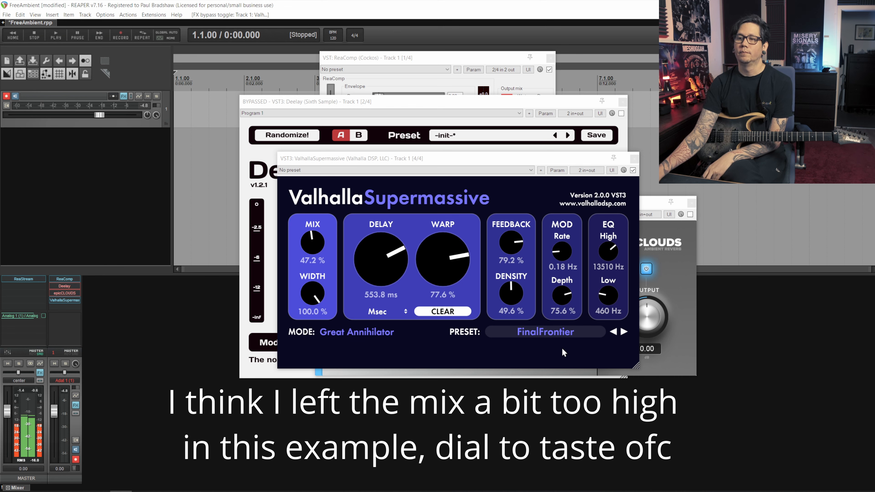
# Load the EightVoiceChorus preset in ValhallaSupermassive on track 1
pyautogui.click(554, 331)
pyautogui.click(593, 332)
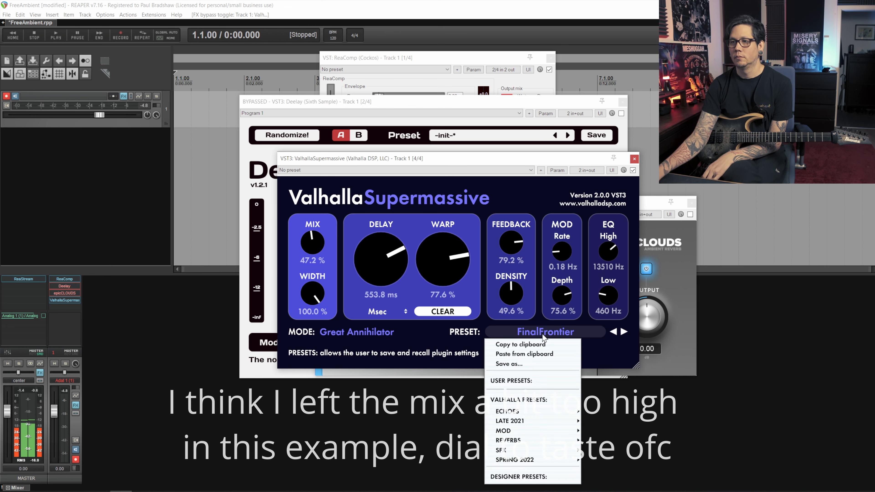
pyautogui.moveTo(552, 412)
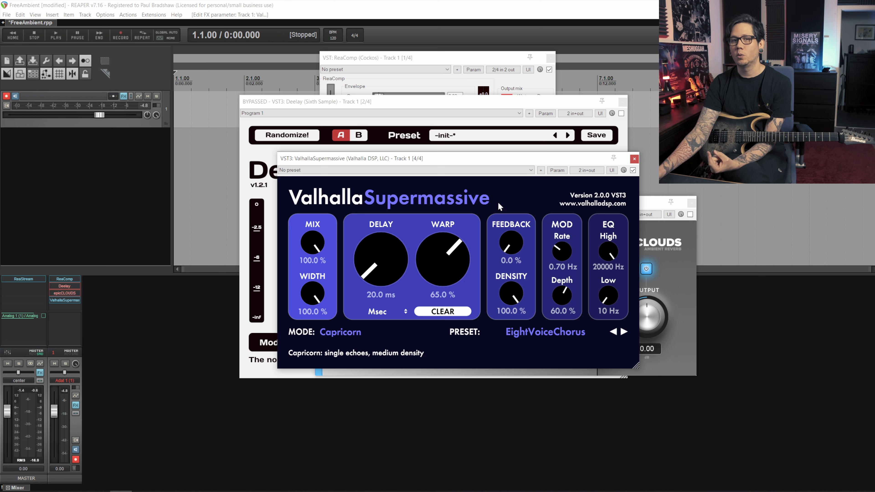
# Close and bypass ValhallaSupermassive on track 1, and re-enable the bypassed Deelay
pyautogui.click(634, 159)
pyautogui.keyDown('shift'); pyautogui.click(69, 300); pyautogui.keyUp('shift')
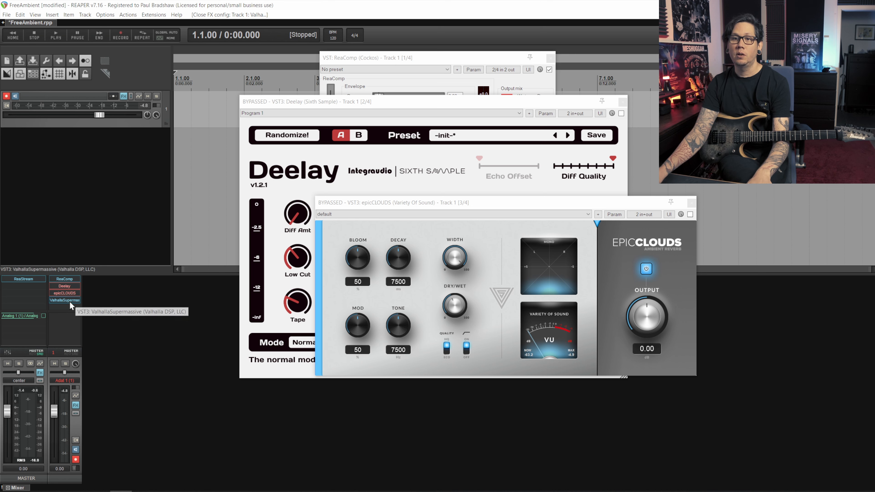
pyautogui.keyDown('shift'); pyautogui.click(71, 287); pyautogui.keyUp('shift')
# Move the Deelay and epicCLOUDS windows apart so both plugins are fully visible
pyautogui.moveTo(426, 103); pyautogui.dragTo(238, 72)
pyautogui.moveTo(508, 205); pyautogui.dragTo(656, 202)
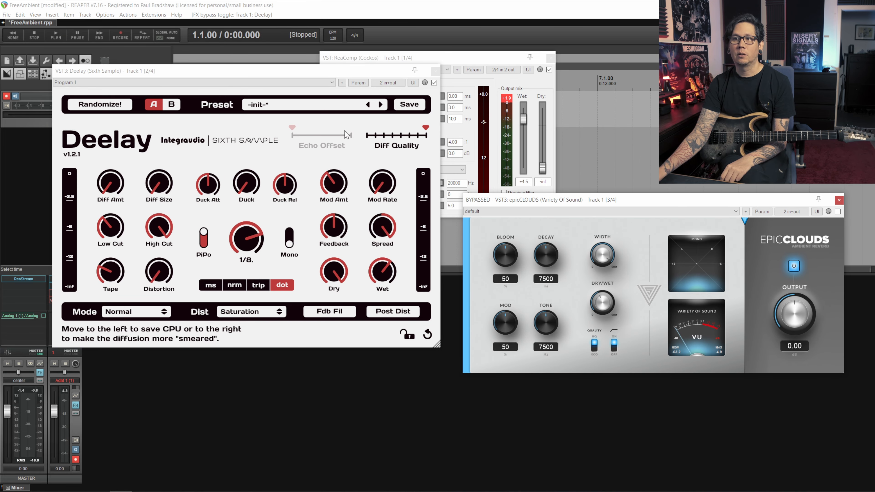
pyautogui.moveTo(274, 72); pyautogui.dragTo(309, 73)
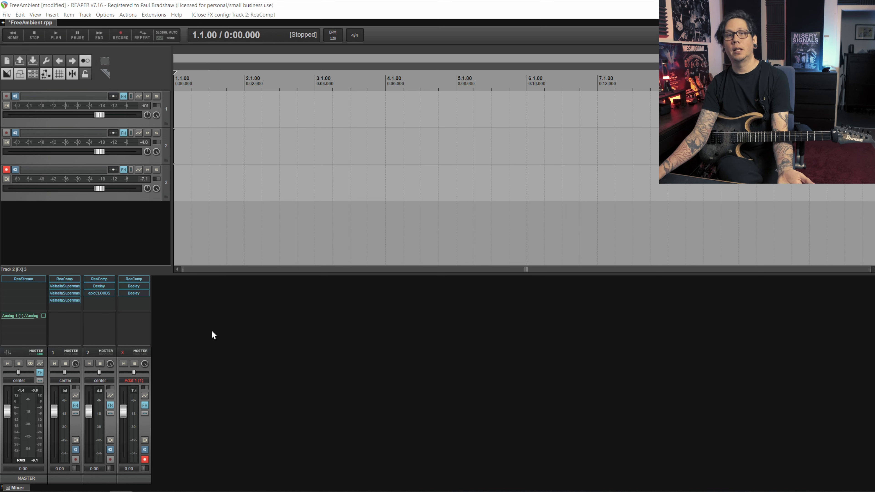
# Open both Deelay instances on track 3 and arrange their windows side by side
pyautogui.click(138, 286)
pyautogui.moveTo(232, 27); pyautogui.dragTo(595, 174)
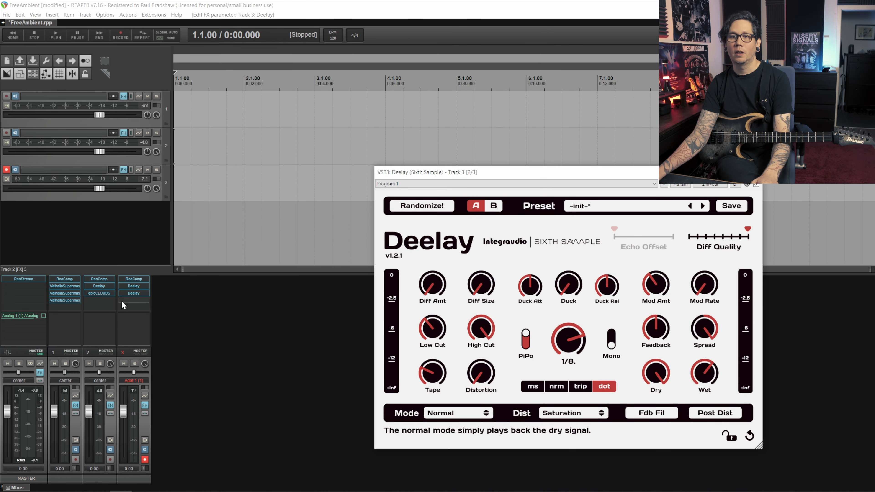
pyautogui.click(133, 293)
pyautogui.moveTo(531, 189); pyautogui.dragTo(165, 50)
pyautogui.moveTo(509, 173); pyautogui.dragTo(532, 172)
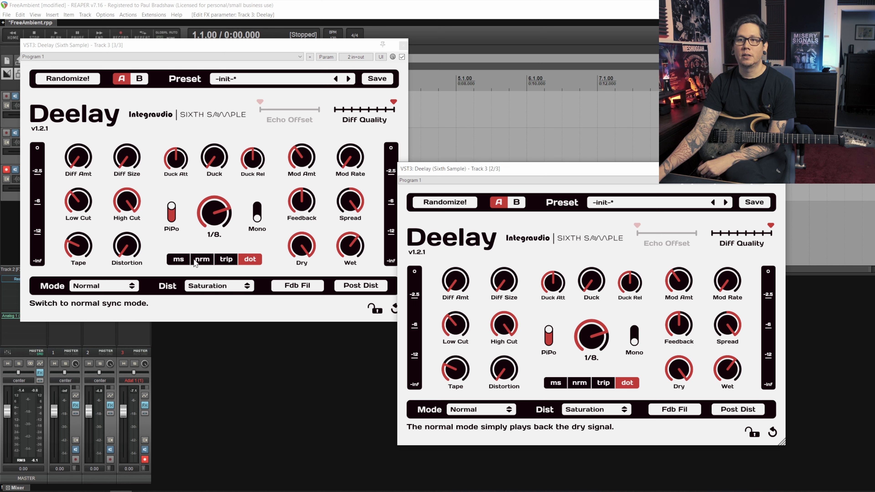
# Set the second Deelay on track 3 to normal sync with a 1/4 delay time and turn off PiPo
pyautogui.click(204, 262)
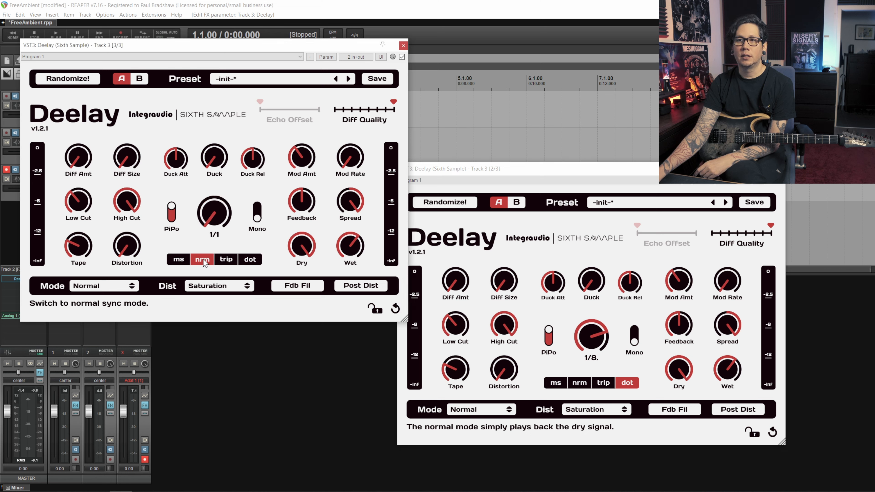
pyautogui.moveTo(215, 217); pyautogui.dragTo(216, 193)
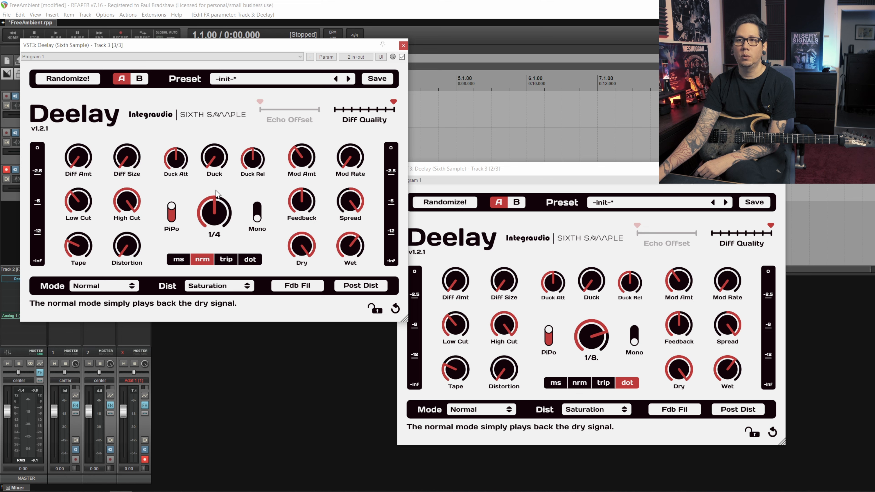
pyautogui.click(171, 212)
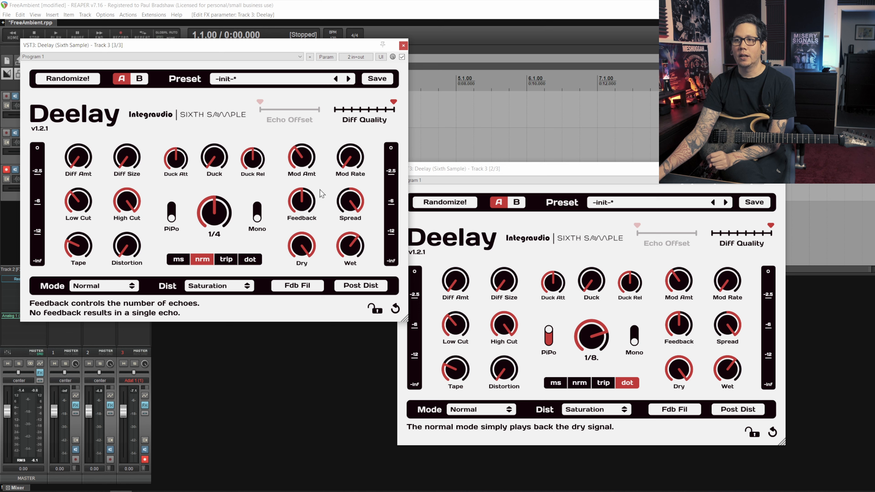
pyautogui.moveTo(73, 234); pyautogui.dragTo(98, 334)
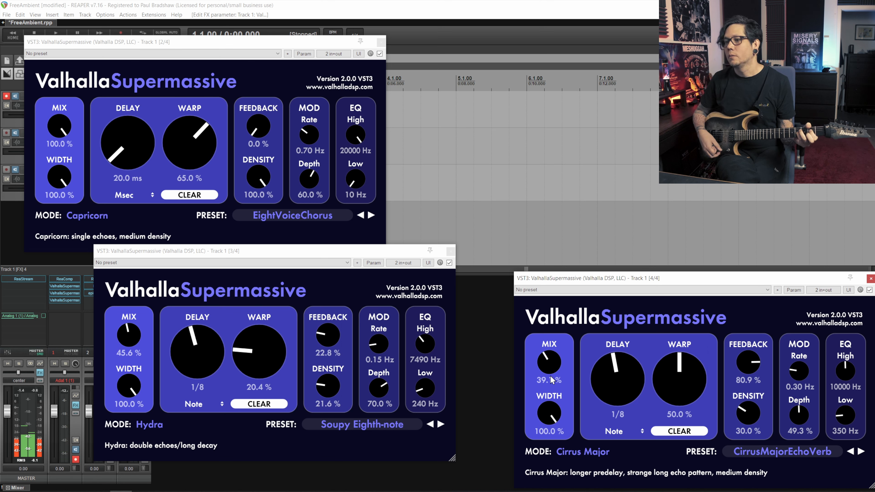
# Disarm track 1 for recording and close its three ValhallaSupermassive windows
pyautogui.click(75, 459)
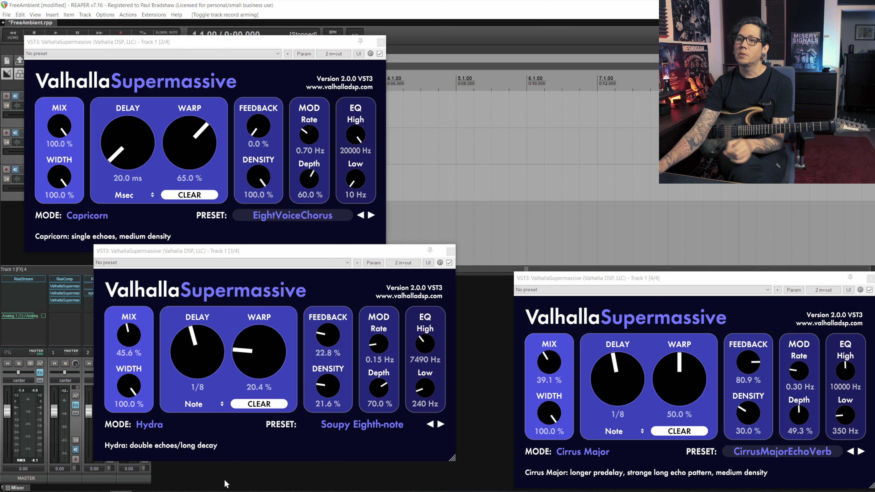
pyautogui.click(451, 251)
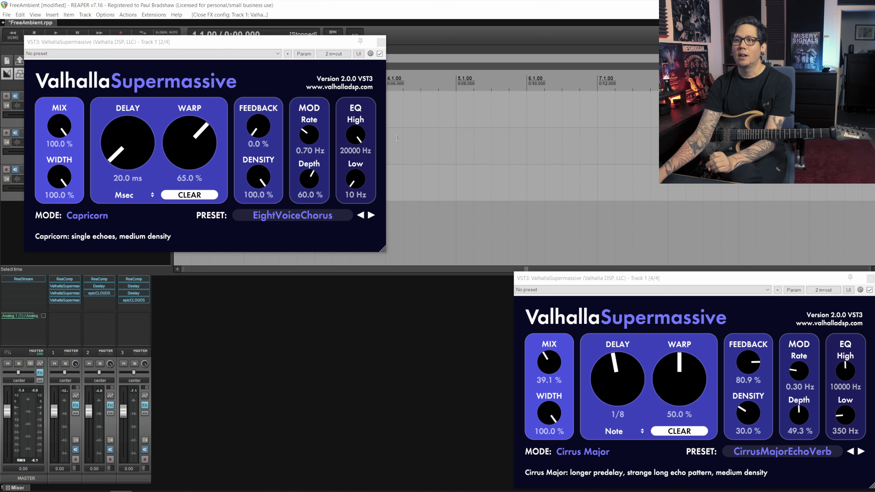
pyautogui.click(381, 43)
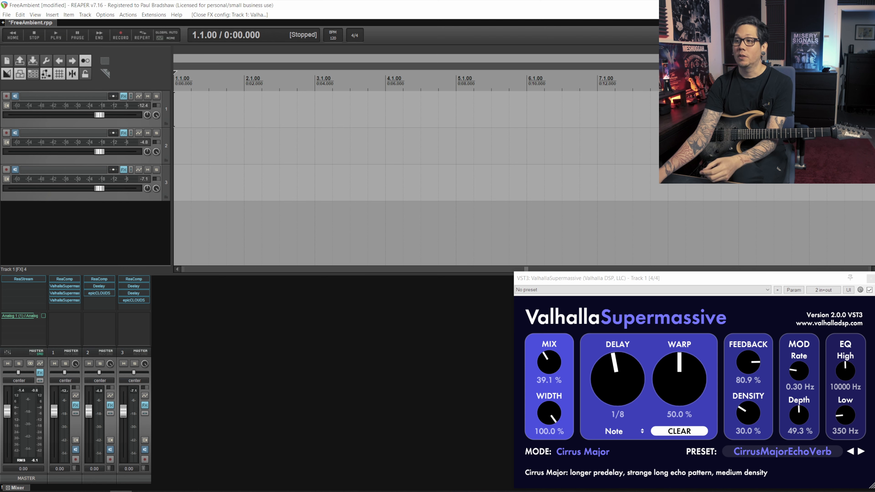
pyautogui.click(871, 278)
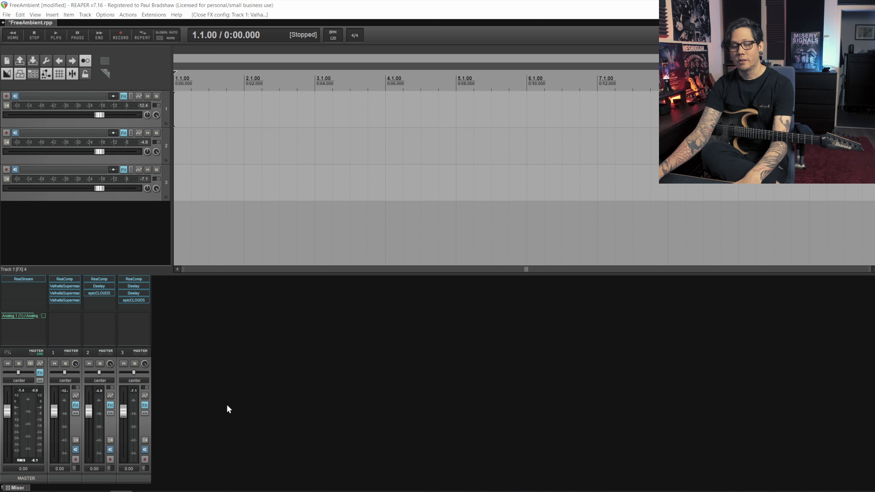
# Insert a new track in the project
pyautogui.hotkey('ctrl', 't')
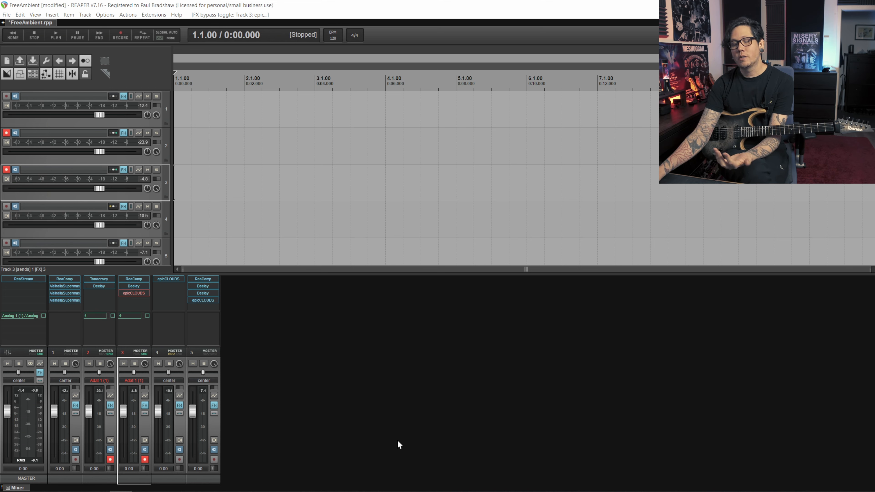
# Nudge the volume fader of track 4 and reset it to 0.00
pyautogui.click(91, 412)
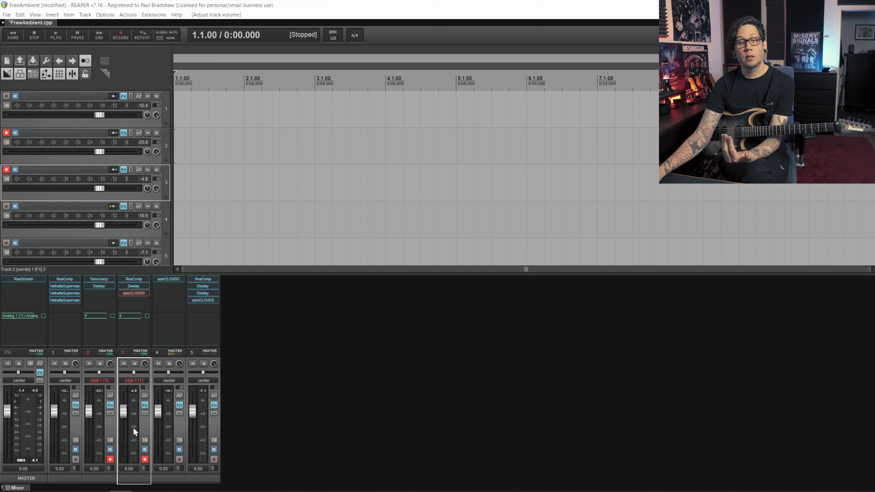
pyautogui.moveTo(126, 411)
pyautogui.moveTo(160, 416)
pyautogui.mouseDown()
pyautogui.moveTo(158, 437)
pyautogui.moveTo(162, 418)
pyautogui.mouseUp()
pyautogui.doubleClick(161, 415)
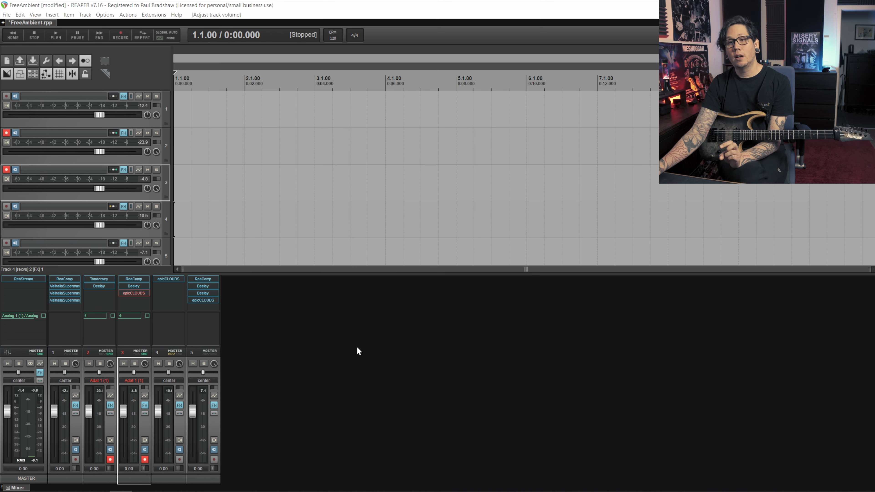
# Examine the epicCLOUDS reverb settings on track 4 with its window moved clear of the mixer, and close the plugin
pyautogui.click(169, 279)
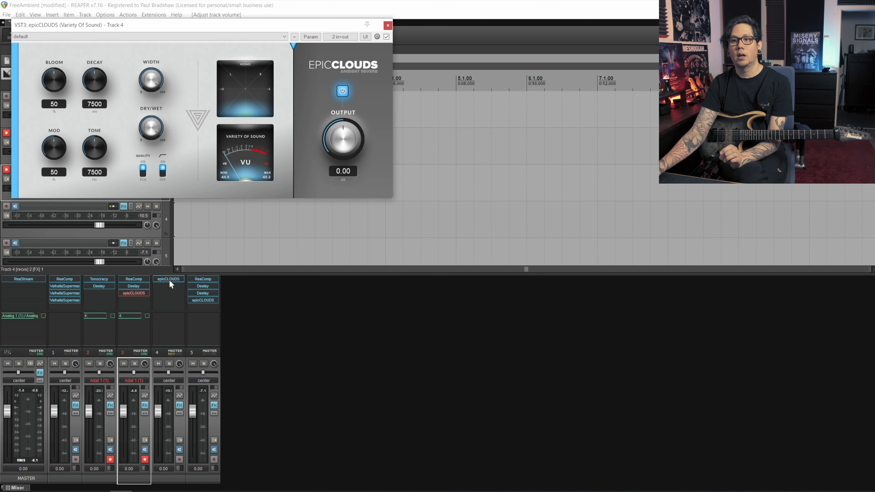
pyautogui.moveTo(238, 24); pyautogui.dragTo(422, 161)
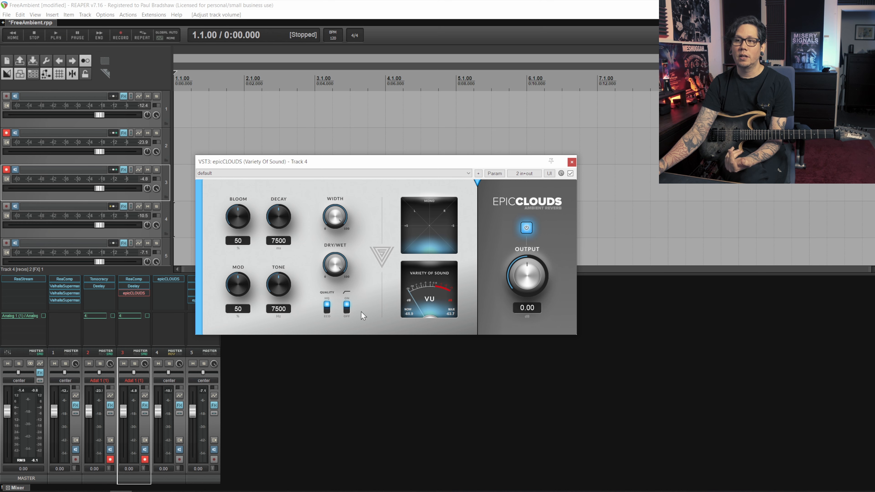
pyautogui.click(571, 162)
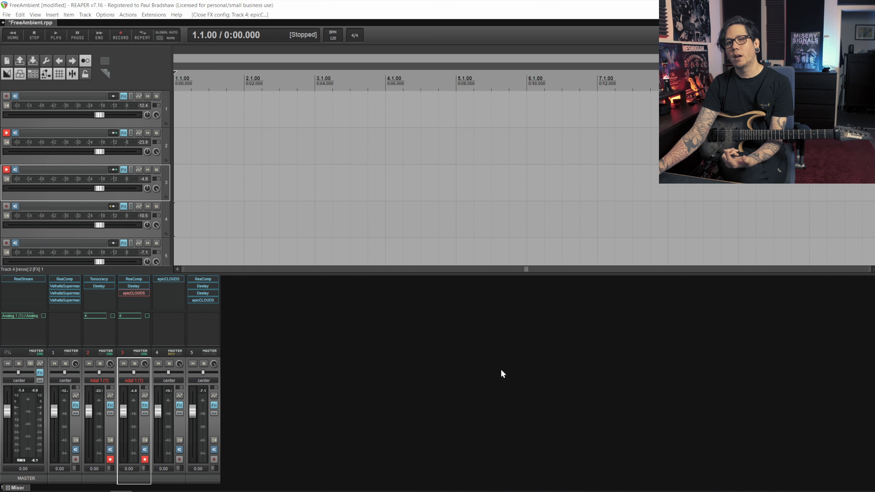